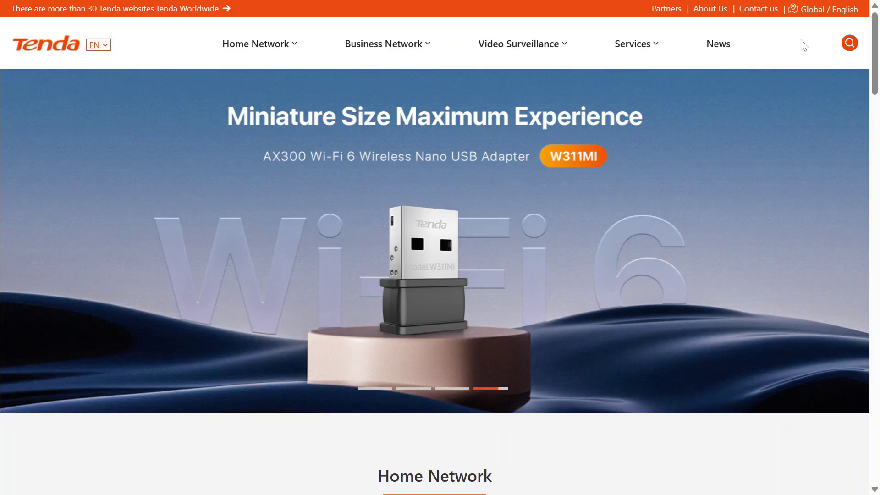
- Scroll through the Tenda website, then bring up the Win+X system shortcut menu
mouse_move(261, 49)
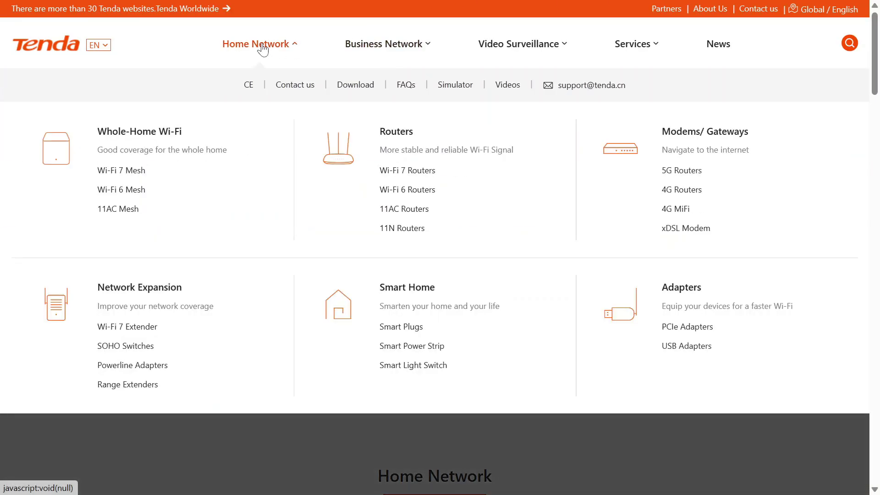
mouse_move(380, 44)
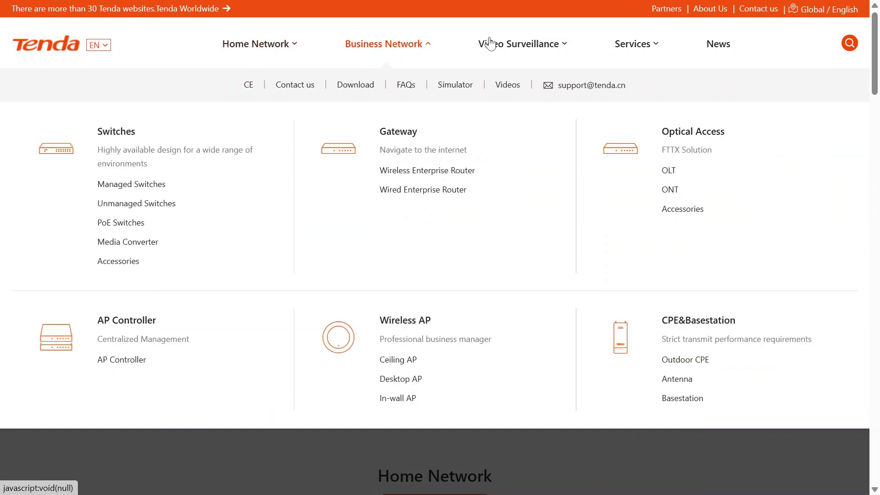
mouse_move(500, 43)
mouse_move(634, 43)
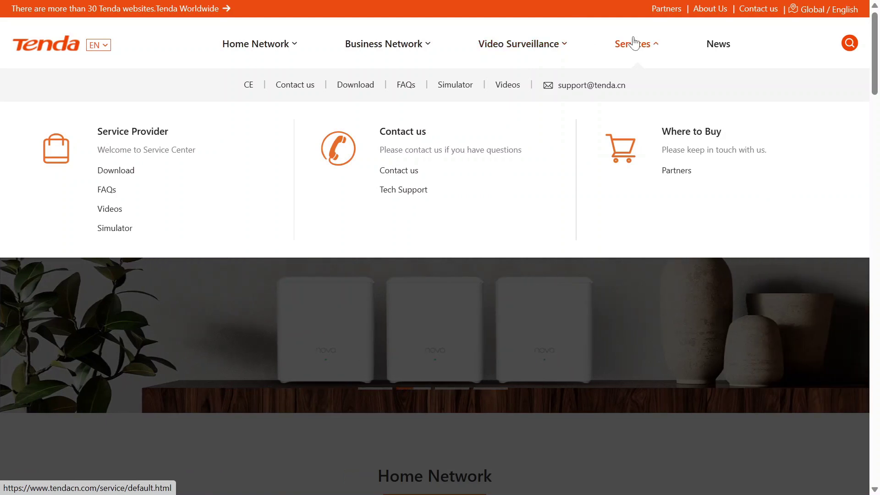
scroll(726, 249, "down", 3)
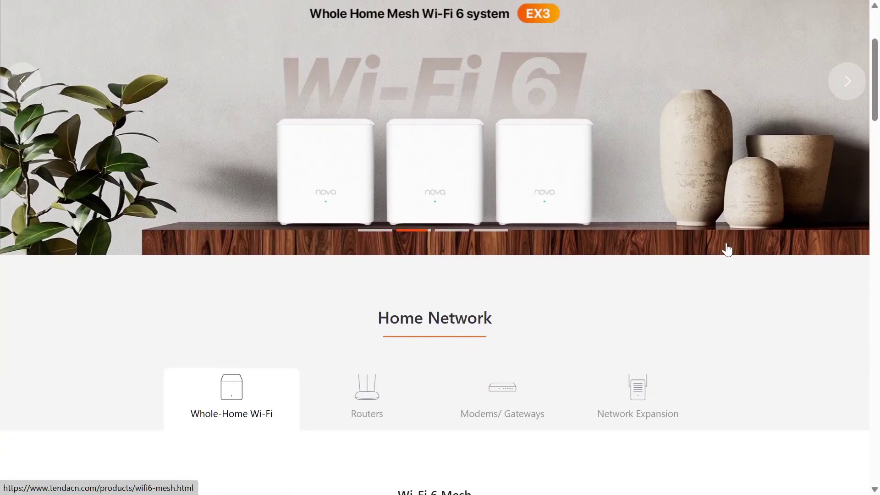
scroll(728, 249, "down", 5)
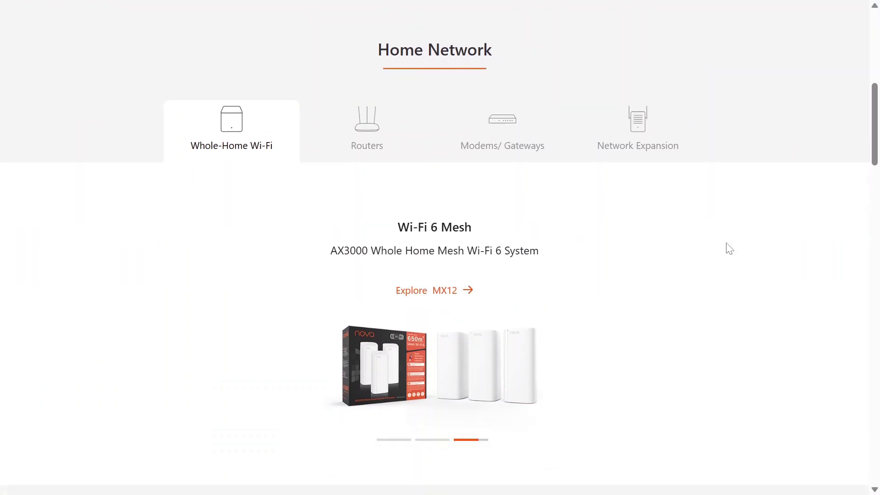
scroll(729, 248, "down", 4)
scroll(729, 248, "down", 5)
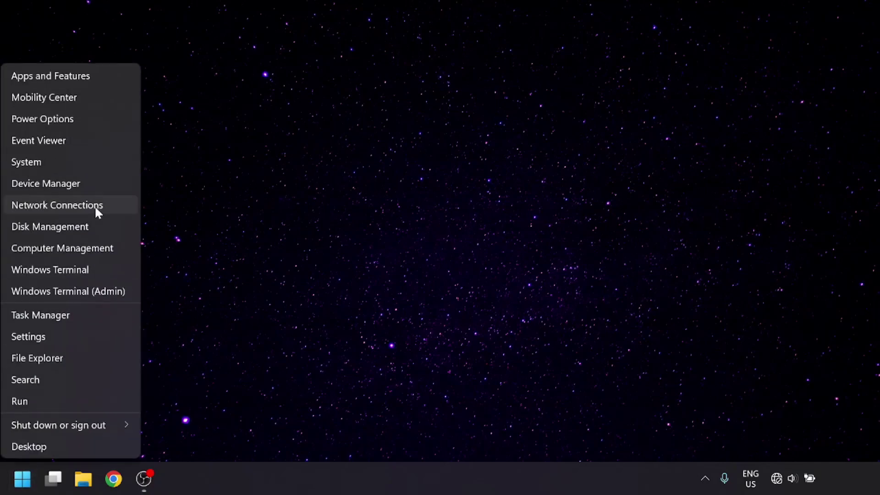
- Set Ethernet to manual IPv4 192.168.2.5, mask 255.255.255.0, then enter 192.168.2.1 in Edge
left_click(95, 205)
left_click(330, 336)
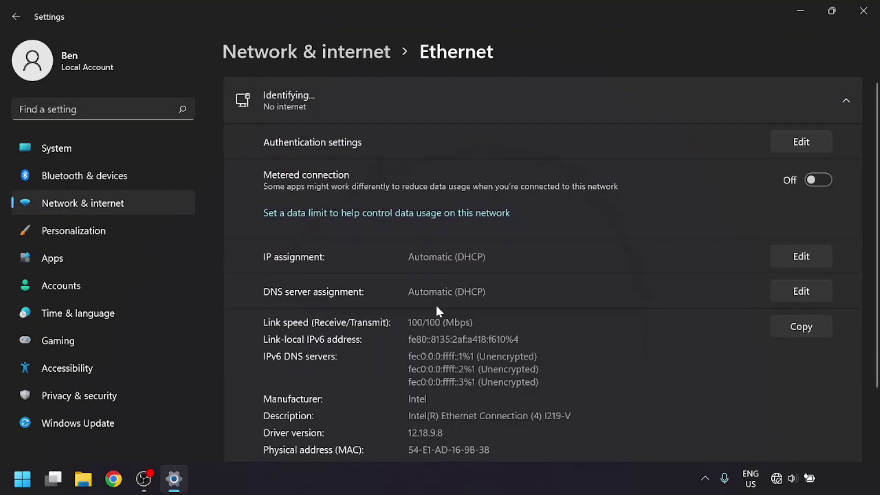
left_click(788, 256)
left_click(515, 210)
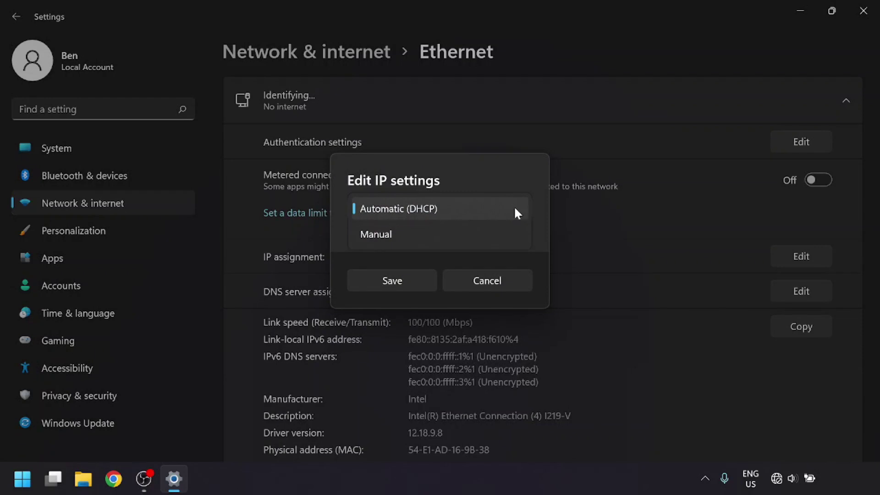
left_click(493, 234)
left_click(361, 215)
key("Tab")
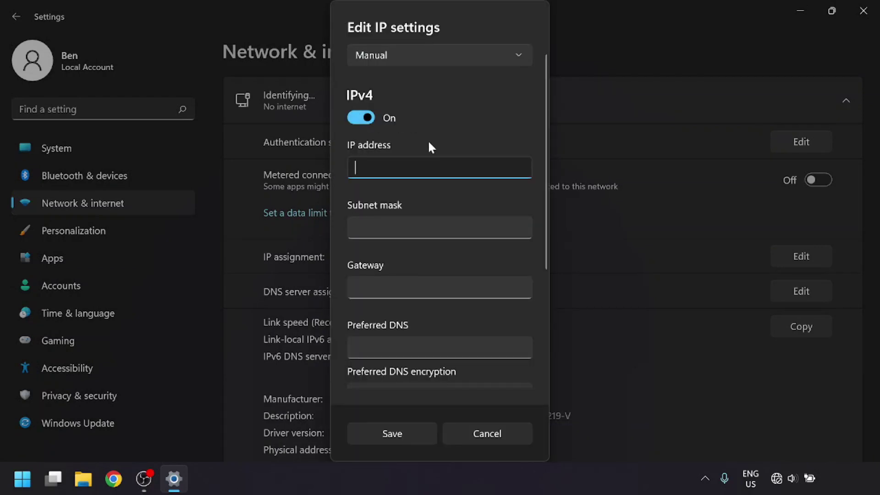
type("192.168.2.5")
key("Tab")
type("255.255.25")
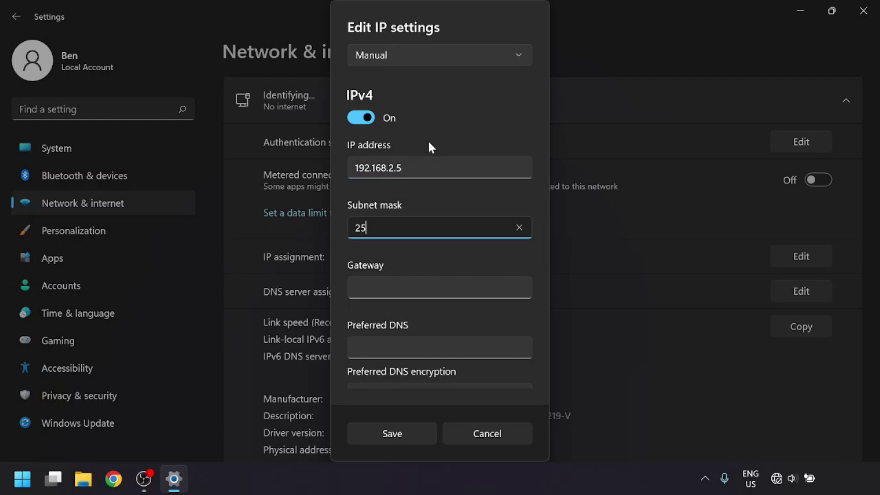
type("5.0")
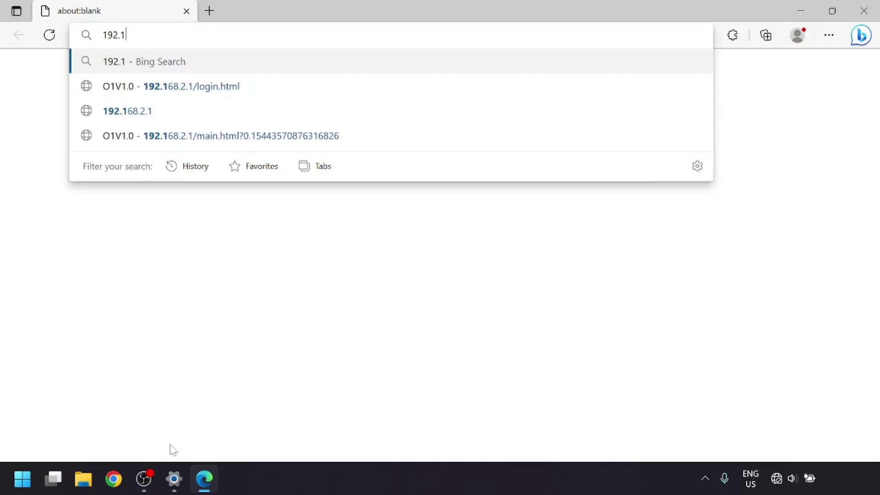
type("2.1")
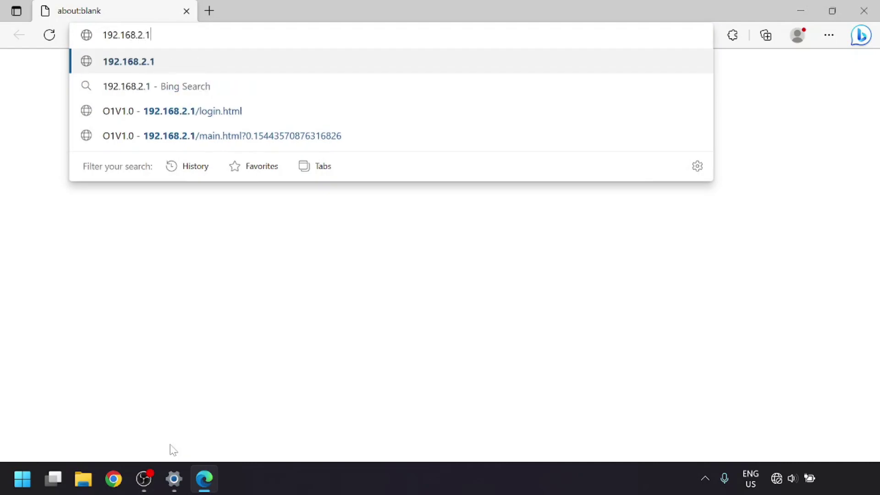
- Load 192.168.2.1 and sign in with user admin and the admin password
key("Return")
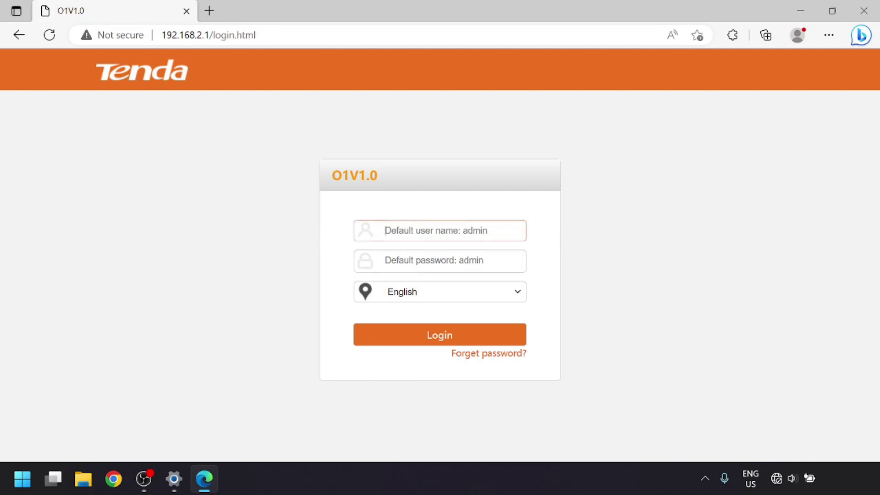
type("admin")
key("Tab")
type("adm")
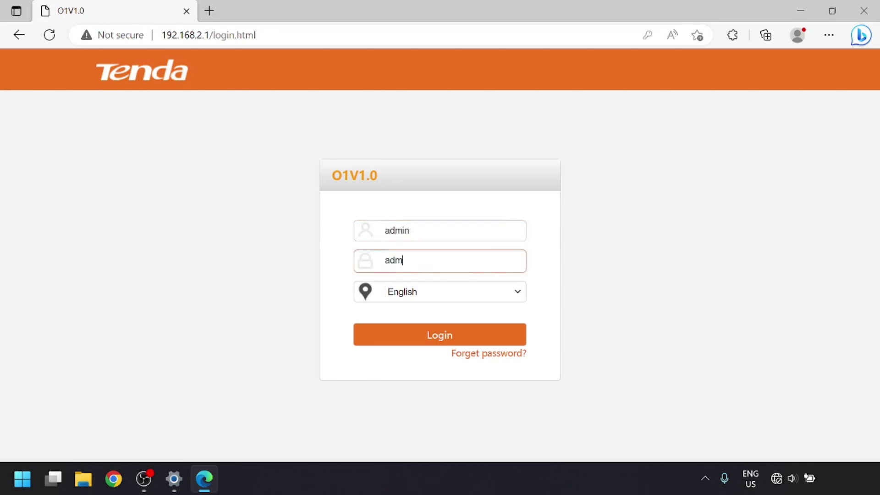
key("Return")
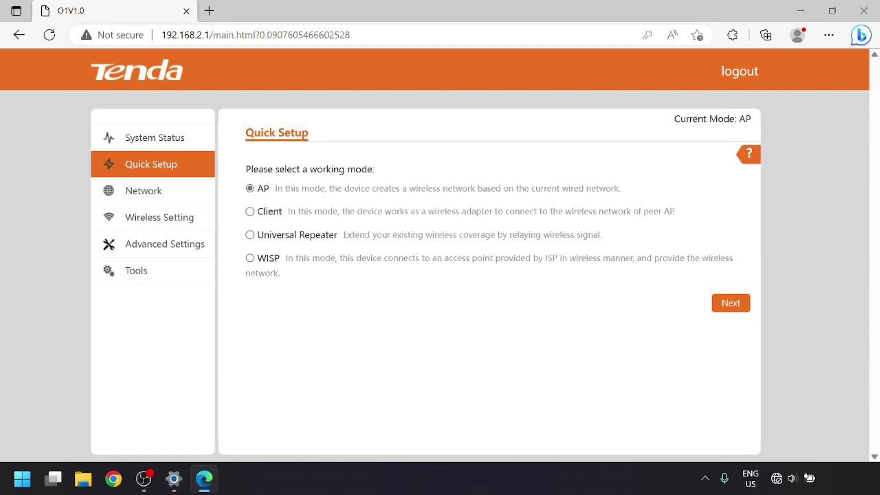
- Keep AP mode and rename the wireless network to Tenda-PTP-1
left_click(746, 305)
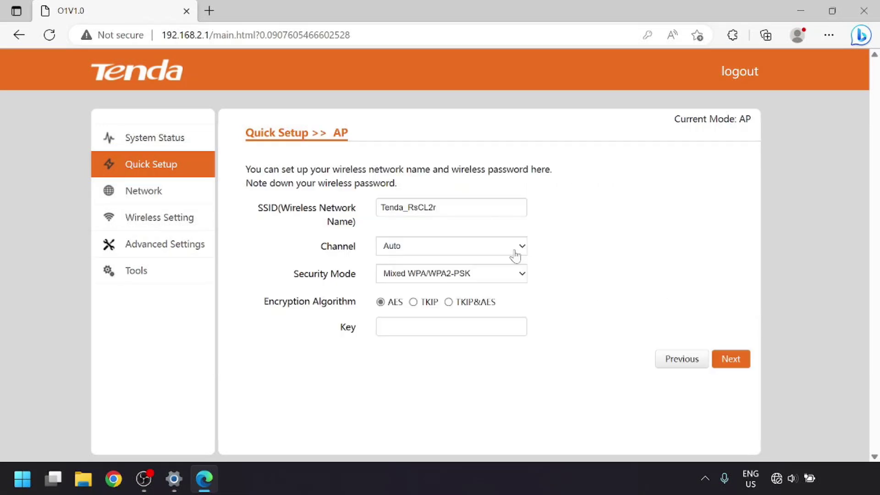
left_click(436, 207)
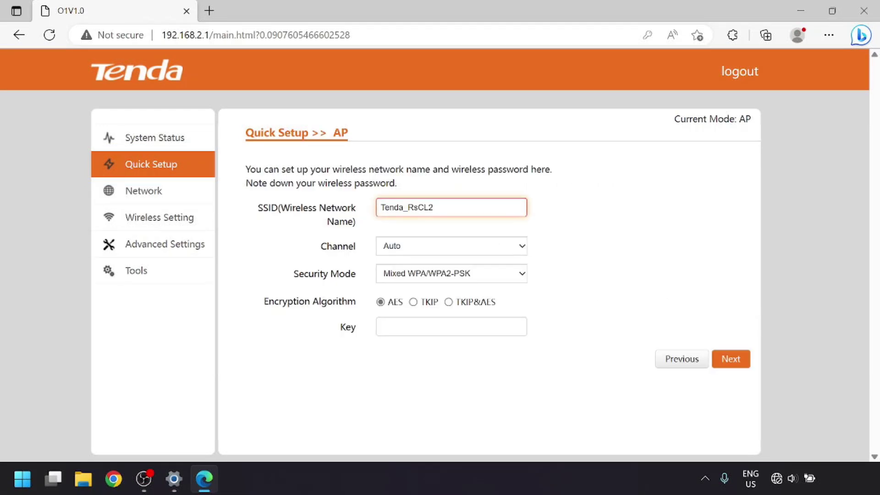
key("BackSpace")
key("BackSpace")
key("BackSpace")
key("BackSpace")
key("BackSpace")
key("BackSpace")
key("BackSpace")
key("BackSpace")
key("BackSpace")
type("Ten")
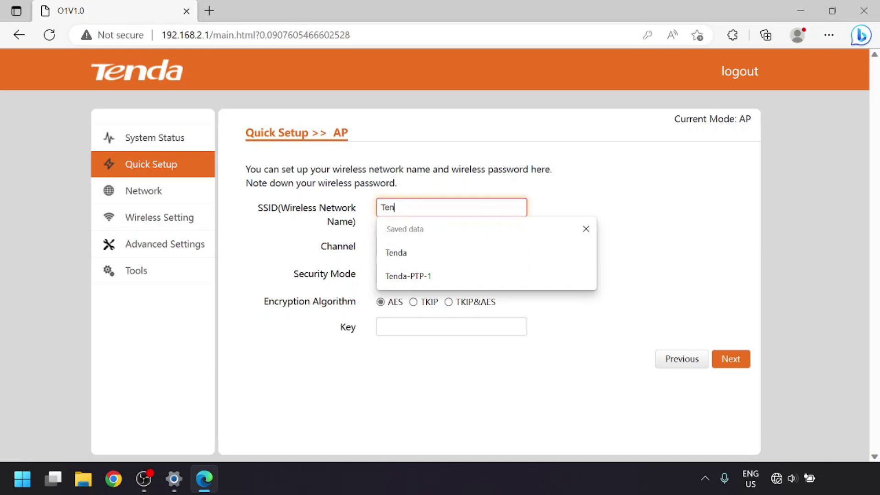
type("da-PTP-")
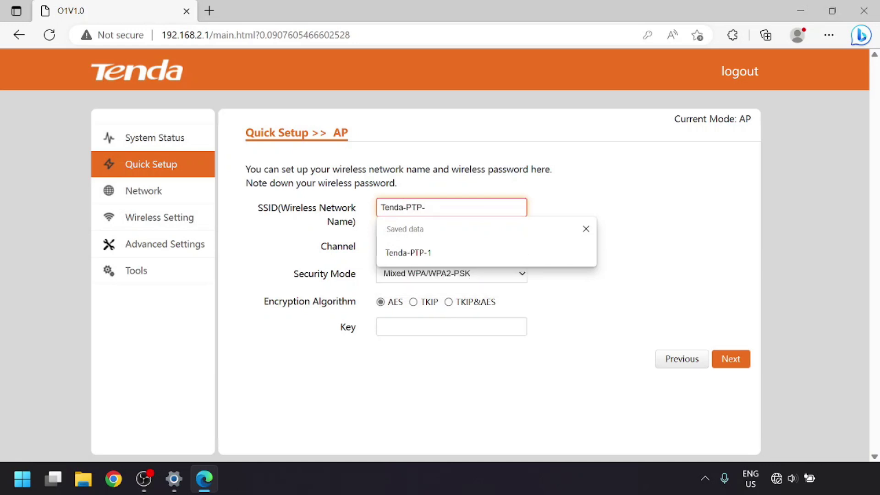
type("1")
- Keep channel Auto, set WPA2-PSK security with the wireless key, and continue
left_click(443, 250)
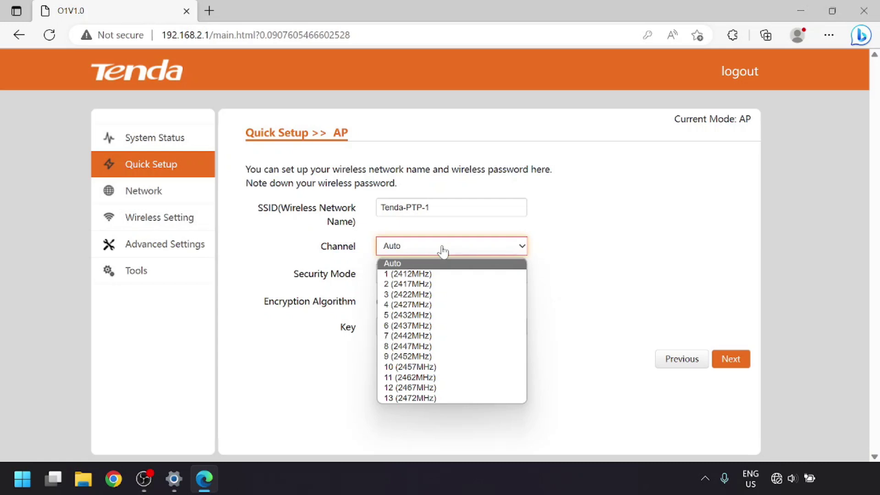
left_click(443, 251)
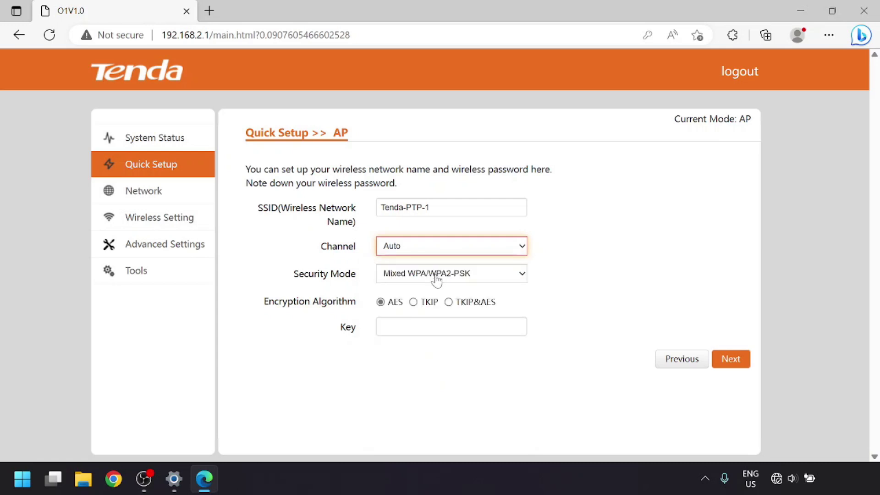
left_click(435, 276)
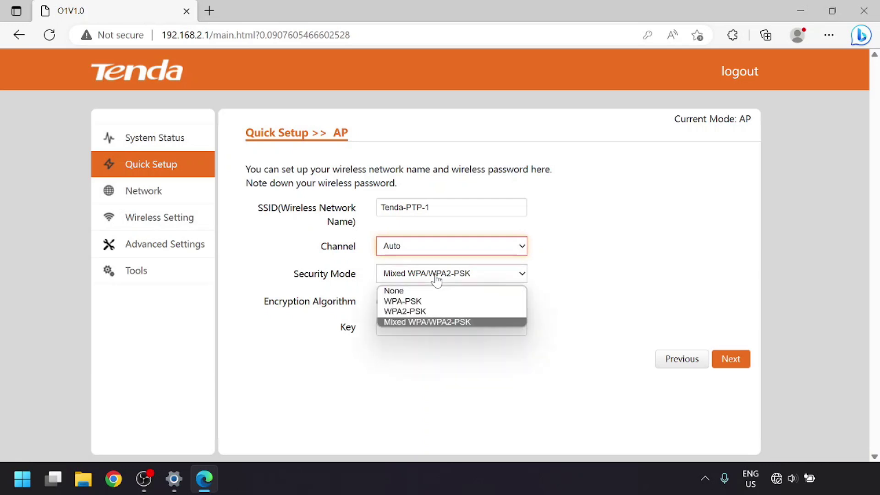
left_click(432, 312)
left_click(452, 326)
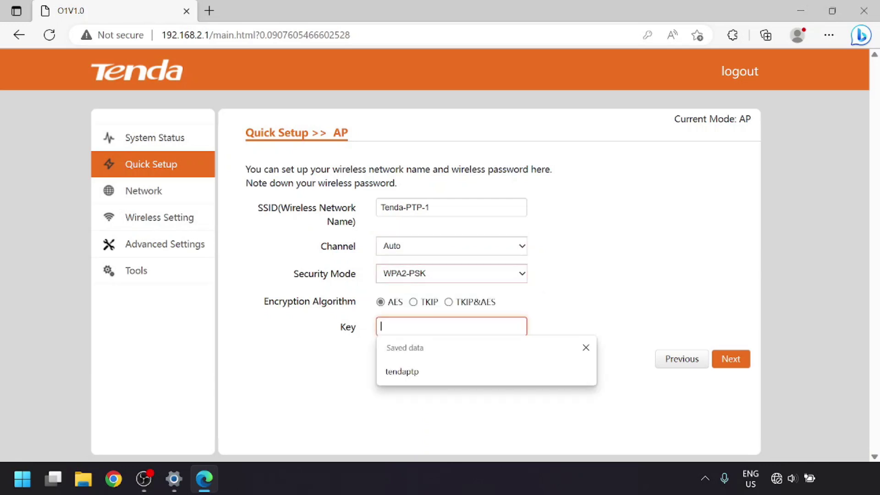
type("tendaptp")
left_click(735, 360)
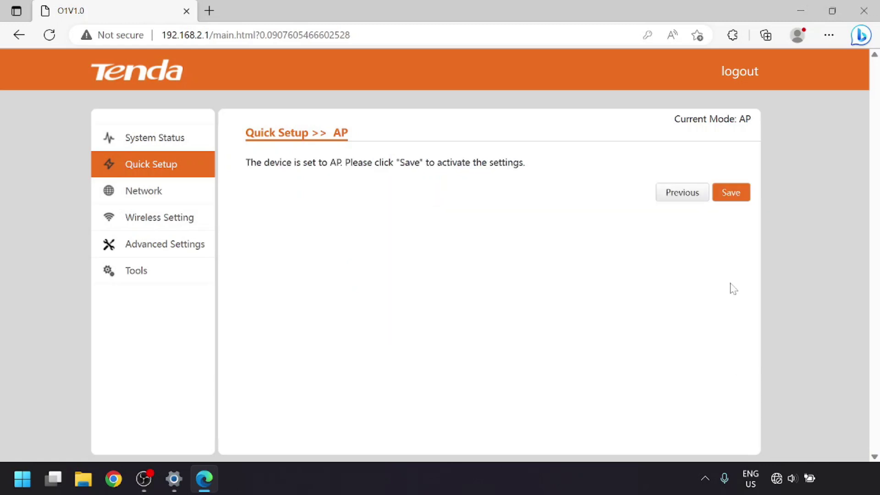
- Save the AP setup, log back in as admin after the reboot, and open Wireless Basic Settings
left_click(736, 191)
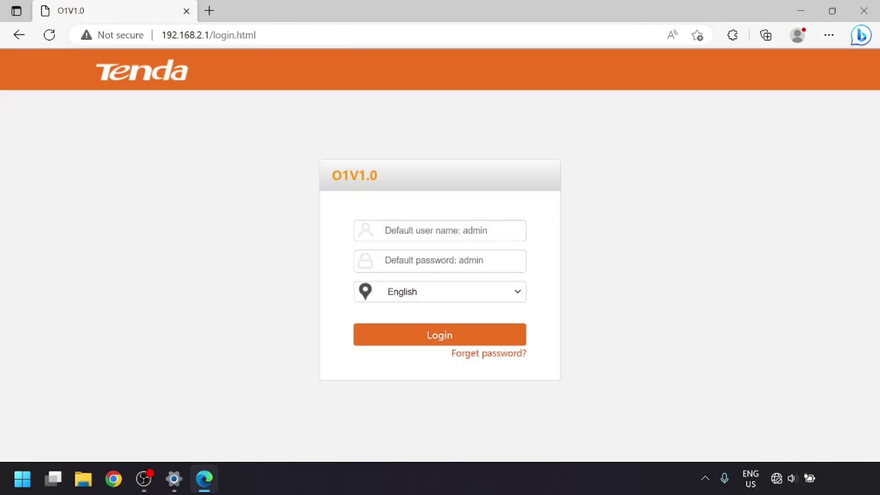
left_click(439, 230)
type("admin")
left_click(439, 260)
type("adm")
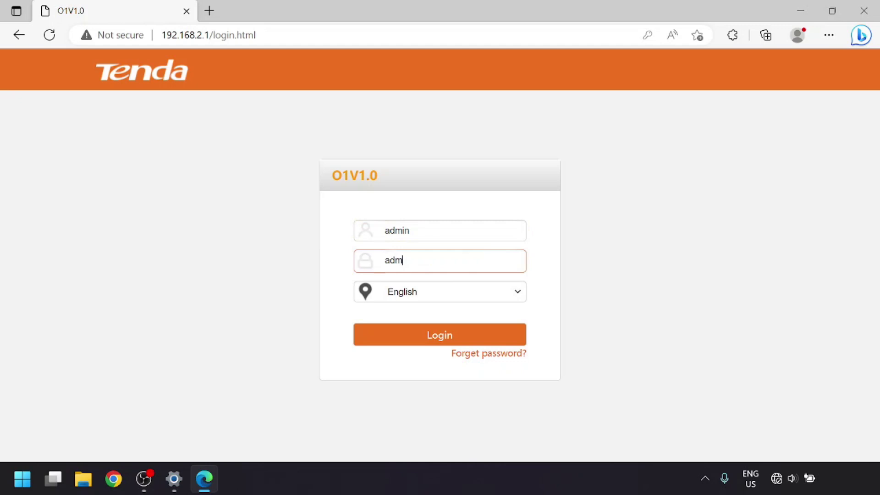
key("Return")
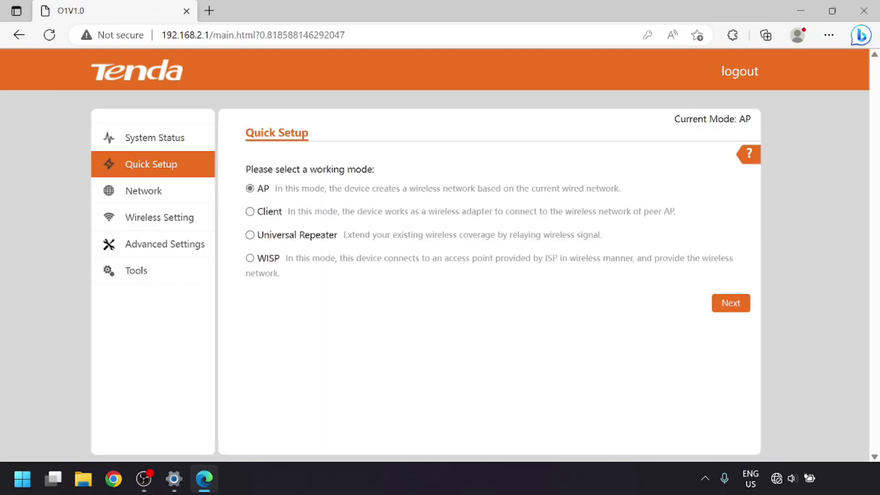
left_click(172, 222)
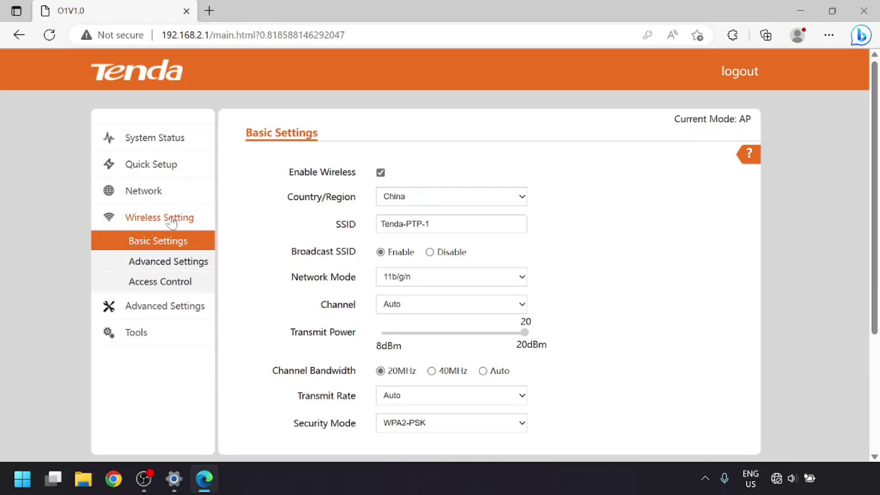
left_click(421, 195)
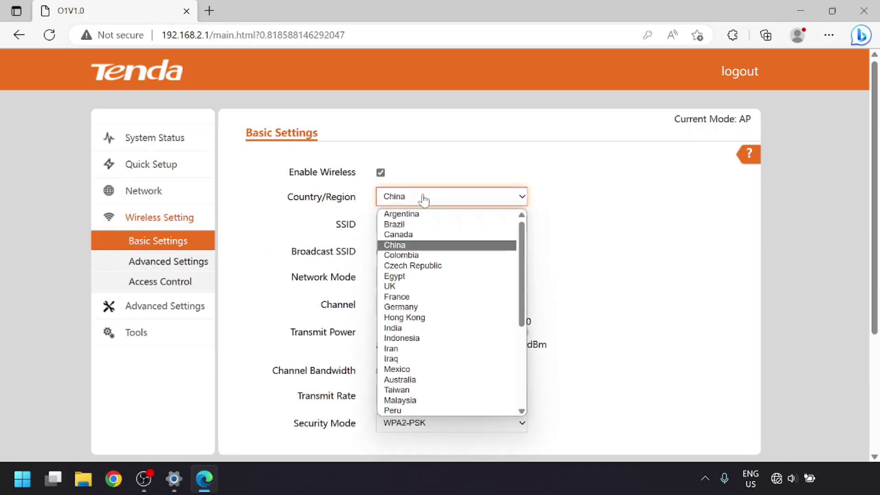
- Set the country/region to Canada, review the settings, and open Network LAN Setup
left_click(435, 235)
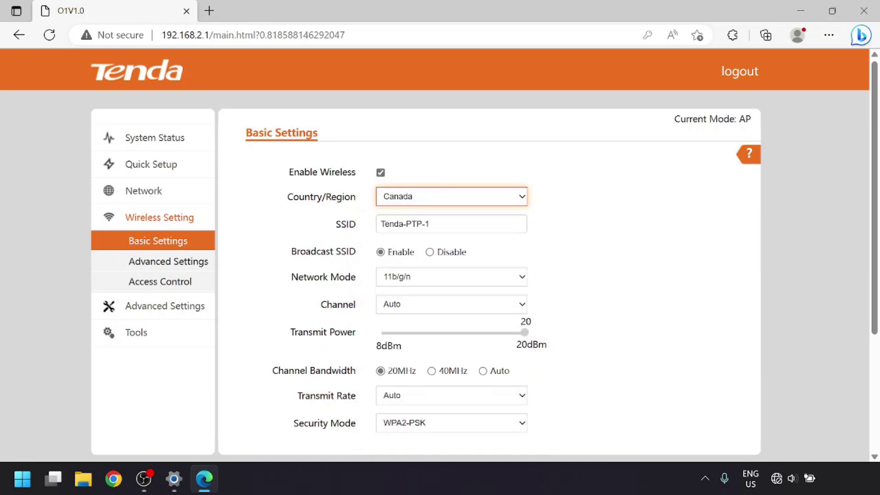
left_click(567, 242)
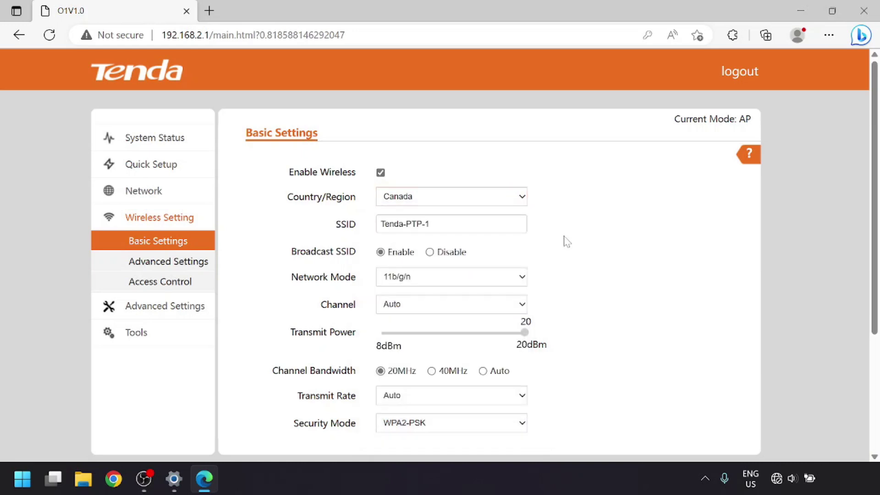
scroll(566, 242, "down", 1)
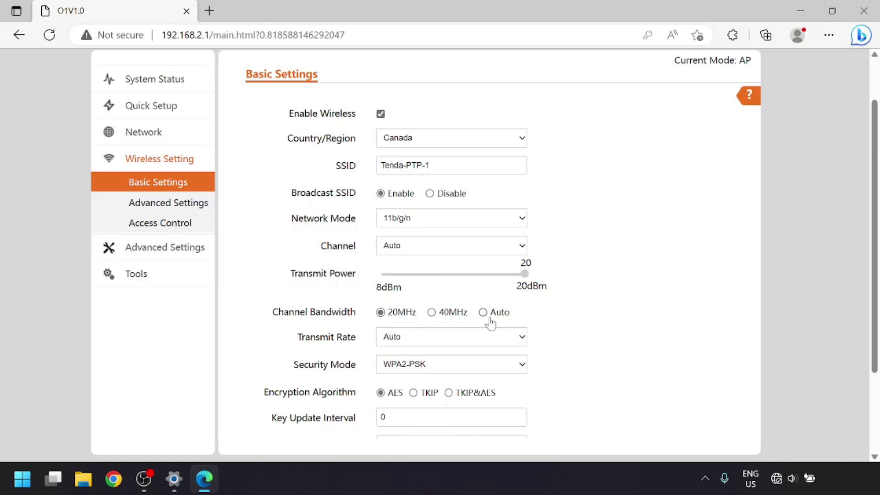
scroll(567, 315, "down", 2)
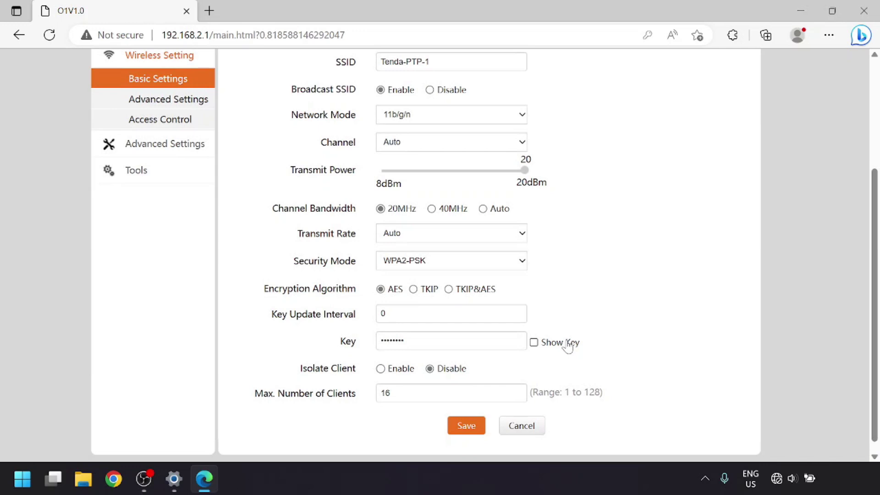
scroll(567, 342, "up", 3)
left_click(160, 172)
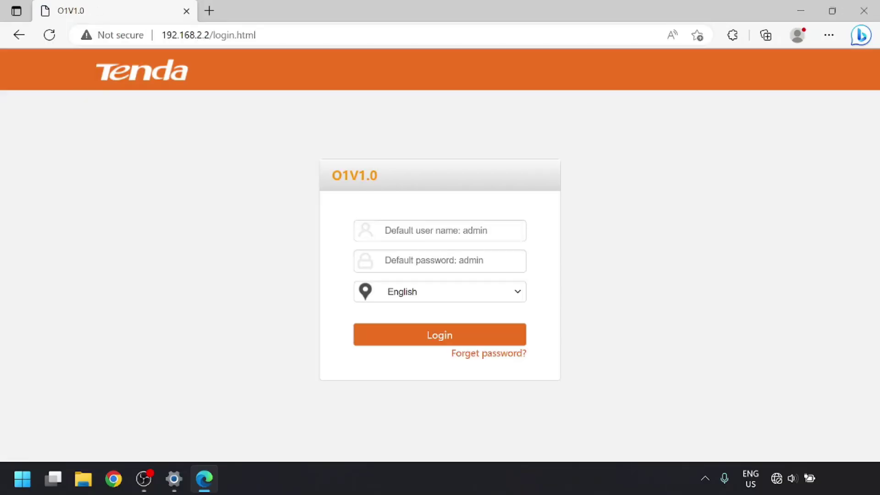
- Log in as admin to the second unit at 192.168.2.2 and choose Client mode
type("admin")
key("Tab")
type("admin")
key("Return")
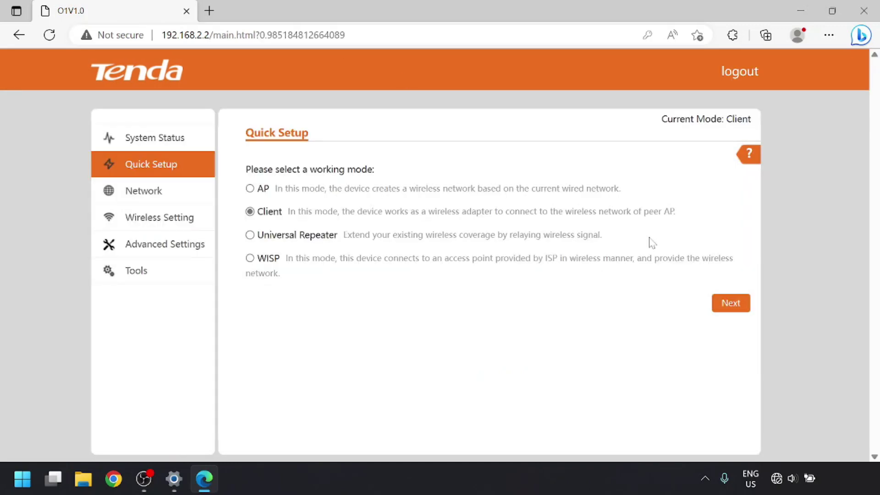
left_click(745, 304)
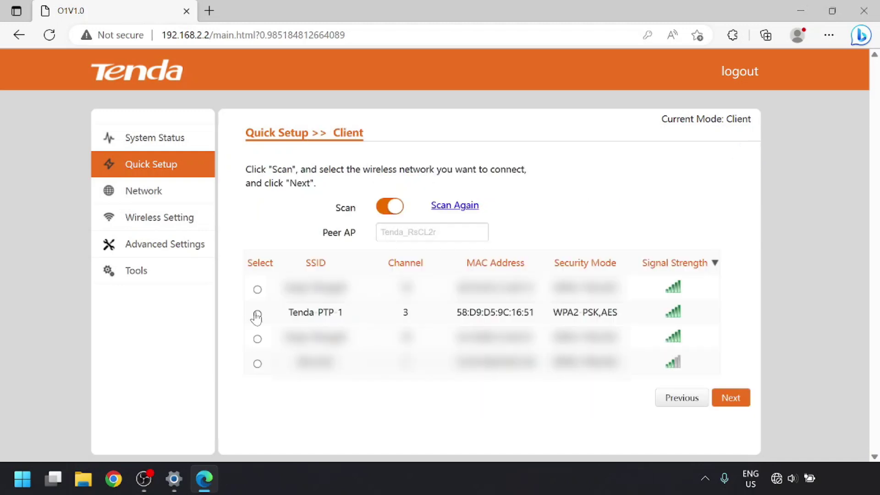
- Link to peer AP Tenda-PTP-1 with its key, keep IP 192.168.2.2, and save
left_click(257, 315)
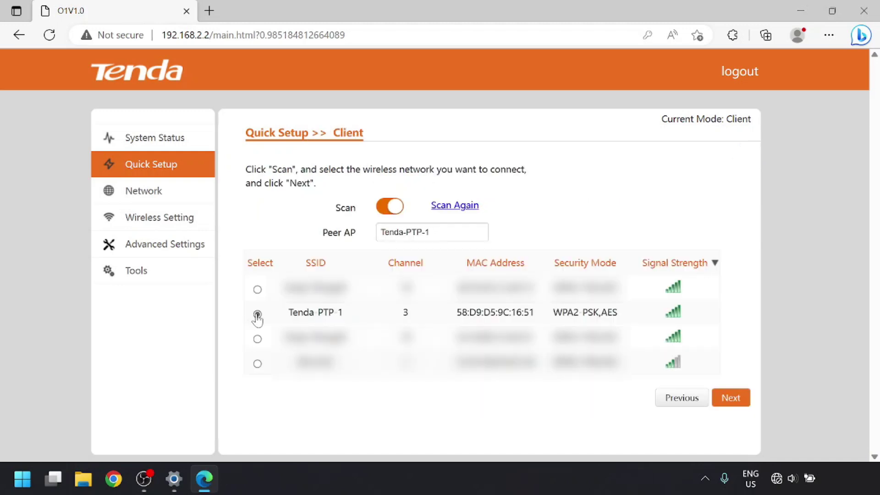
left_click(730, 398)
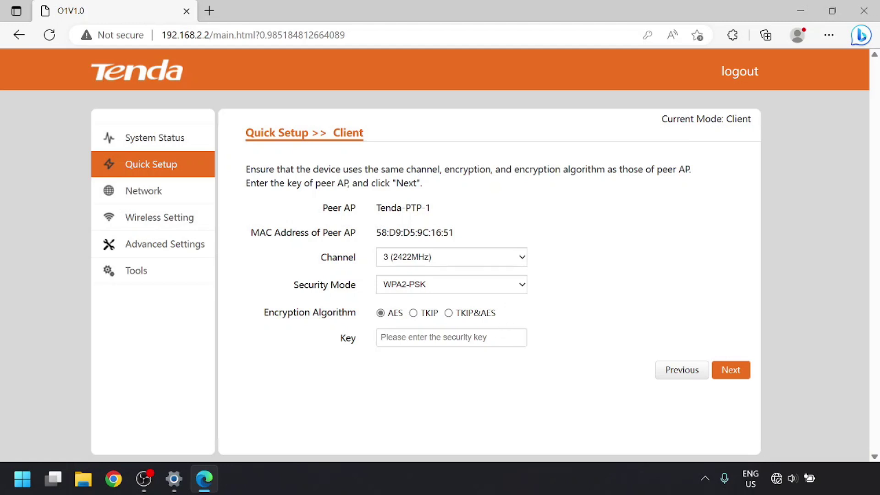
left_click(451, 337)
type("tendaptp")
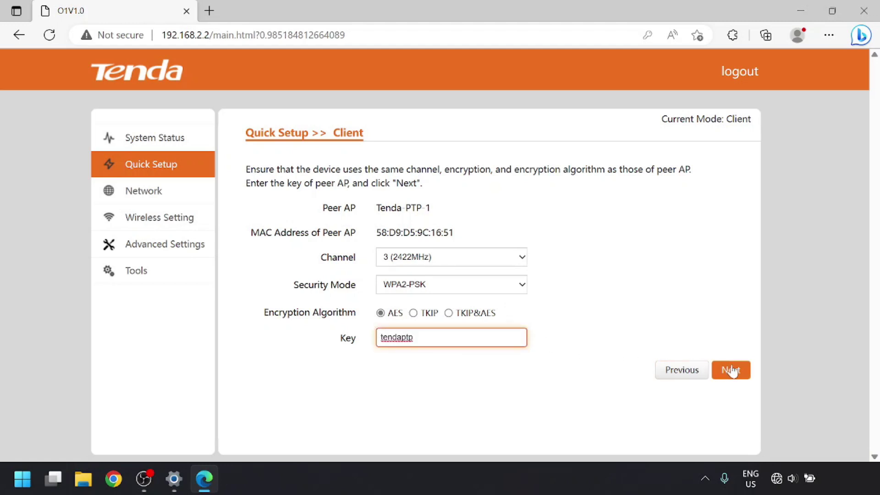
left_click(731, 370)
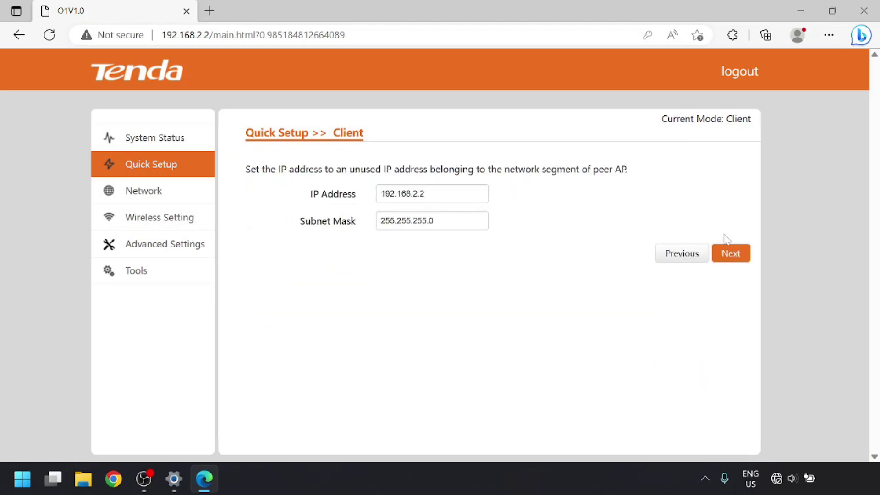
left_click(731, 254)
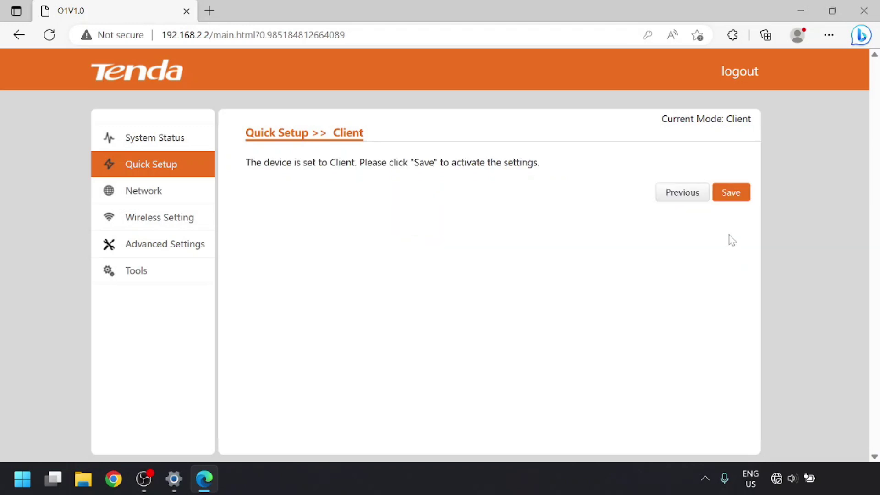
left_click(729, 195)
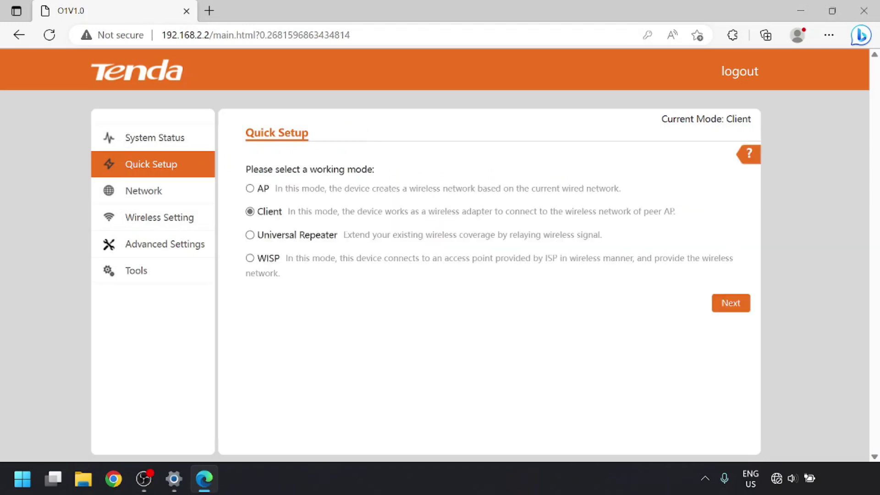
- Check System Status for the peer-AP link at -27dBm and the throughput graphs
left_click(136, 144)
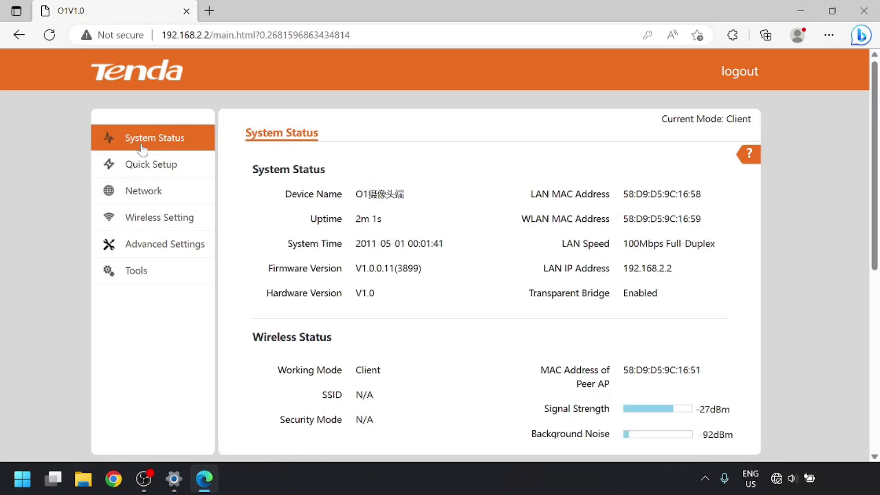
scroll(453, 281, "down", 3)
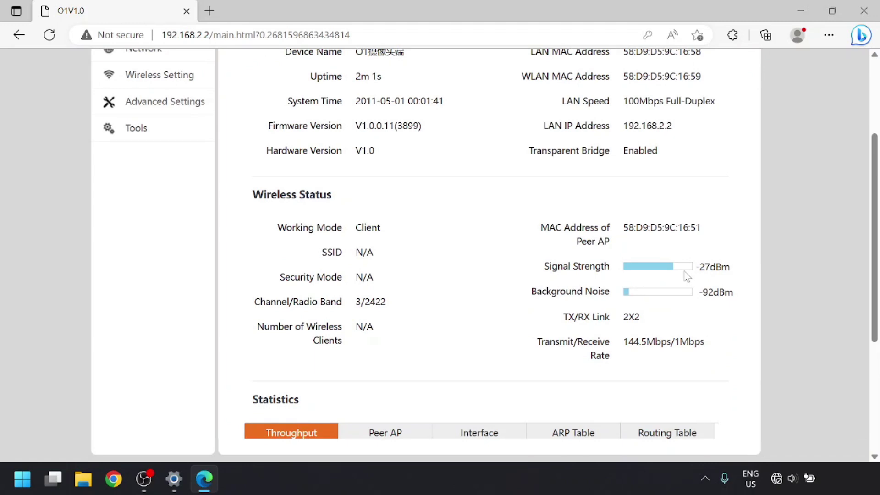
scroll(686, 276, "down", 3)
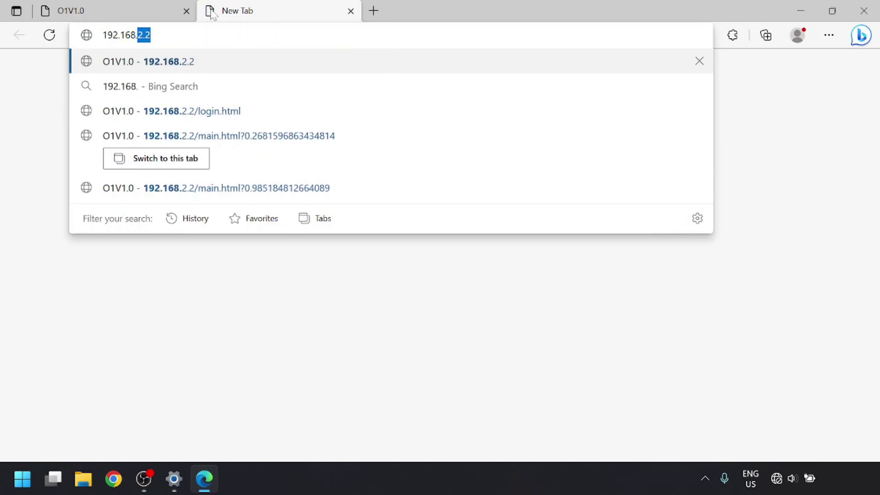
- Log in as admin to the unit at 192.168.2.1
type("2.1")
key("Return")
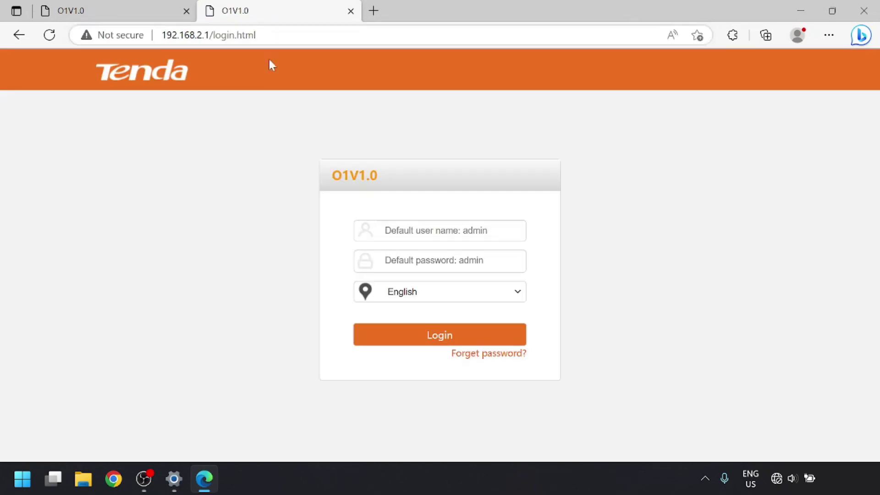
type("admin")
key("Tab")
type("admin")
key("Return")
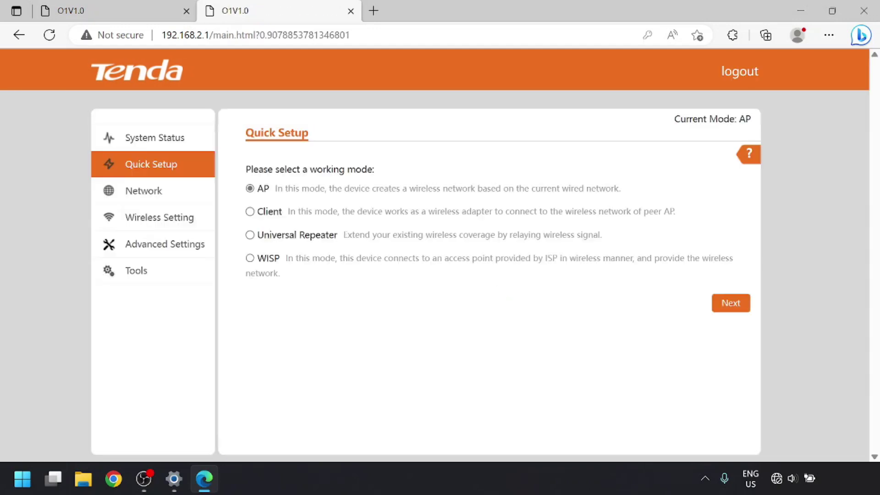
- Set the first unit's LAN default gateway to 192.168.1.1
left_click(169, 192)
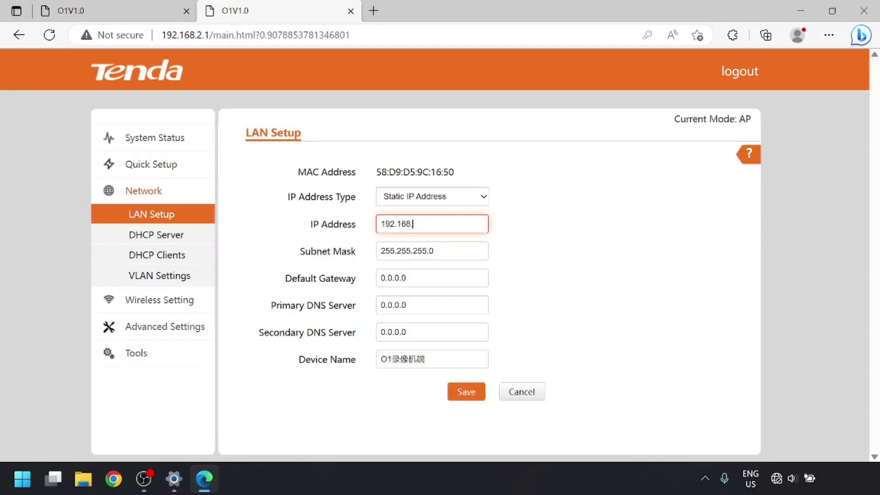
left_click(440, 278)
key("BackSpace")
key("BackSpace")
key("BackSpace")
key("BackSpace")
key("BackSpace")
key("BackSpace")
key("BackSpace")
type("192.168.1.1")
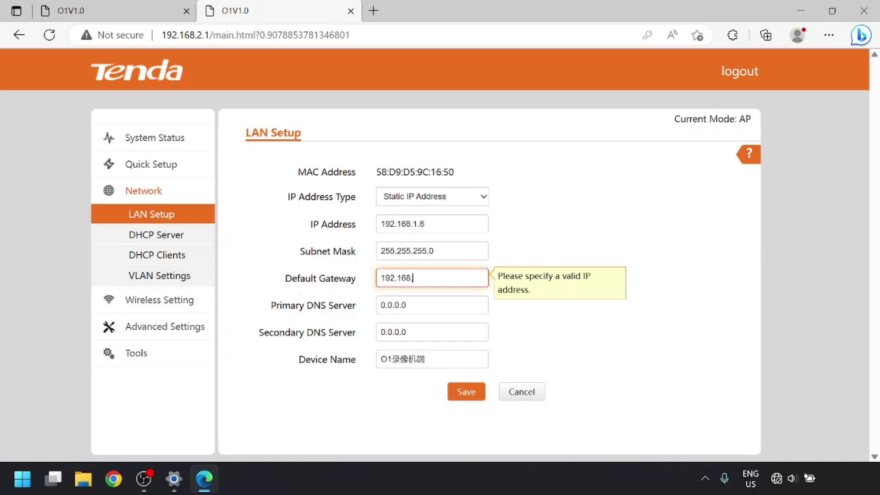
key("Return")
- Give the client unit LAN IP 192.168.1.7 with gateway and DNS 192.168.1.1, and save
left_click(507, 122)
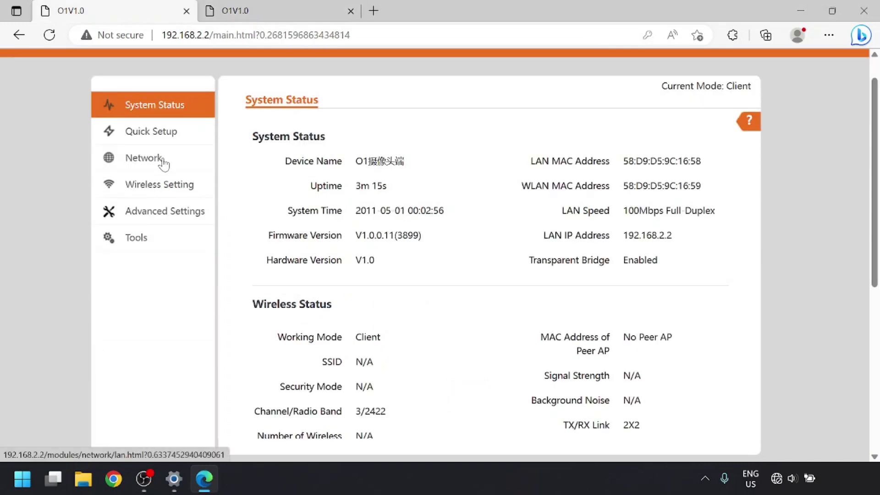
left_click(160, 160)
left_click(417, 224)
key("BackSpace")
key("BackSpace")
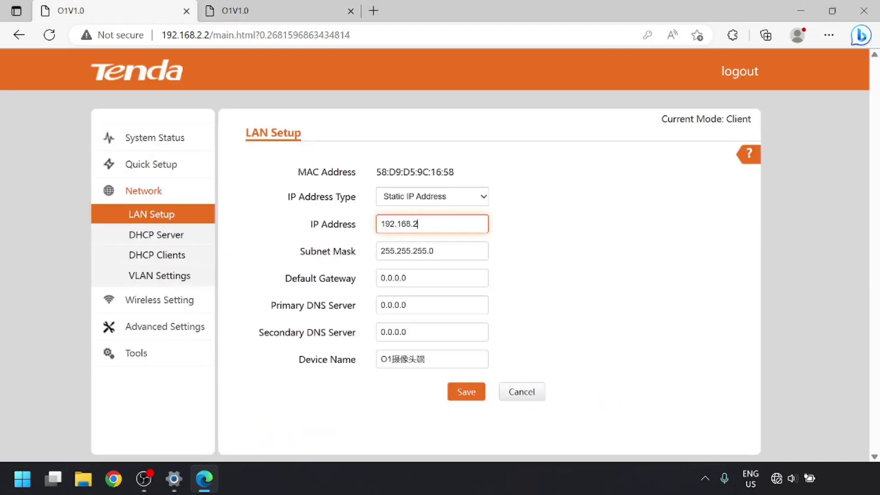
key("Tab")
type("192.168.1.1")
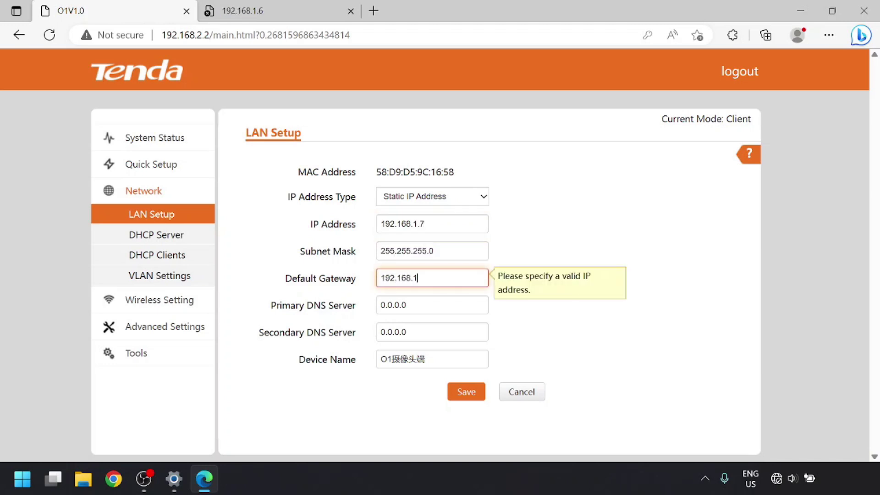
key("Tab")
type("192.168.1.1")
left_click(464, 393)
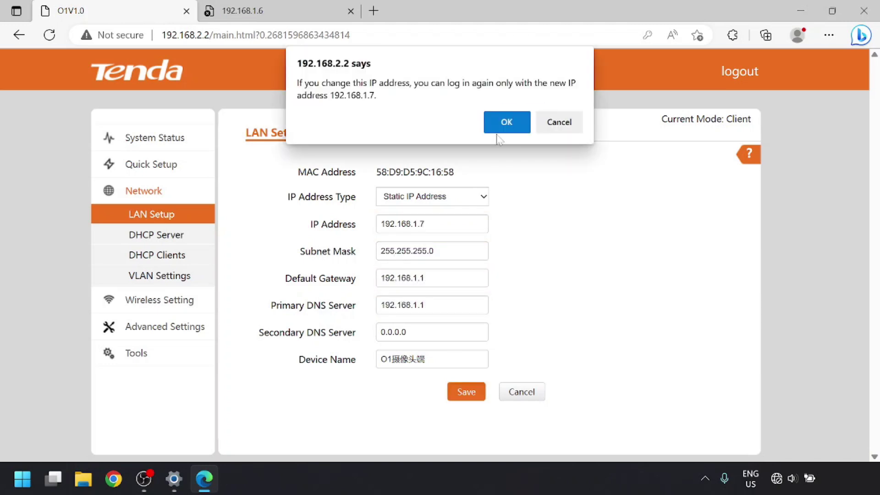
left_click(506, 118)
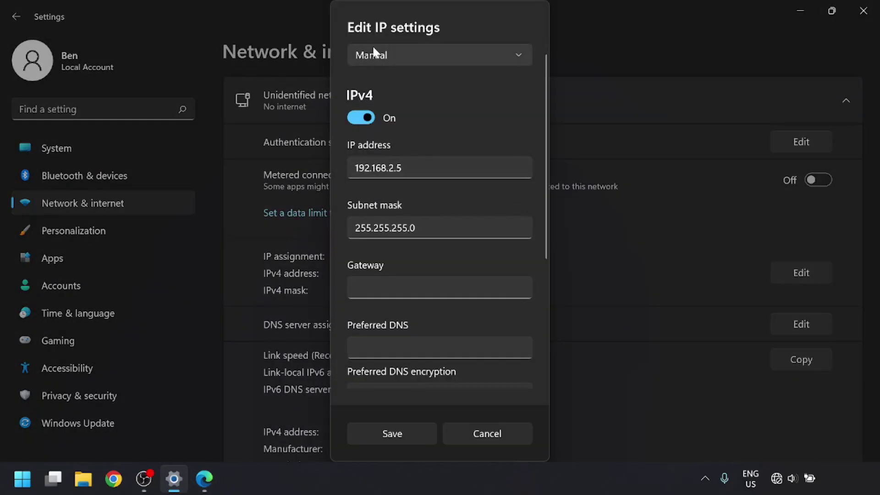
- Switch the Ethernet IP assignment back to Automatic (DHCP) and save it
left_click(372, 46)
left_click(376, 52)
left_click(395, 273)
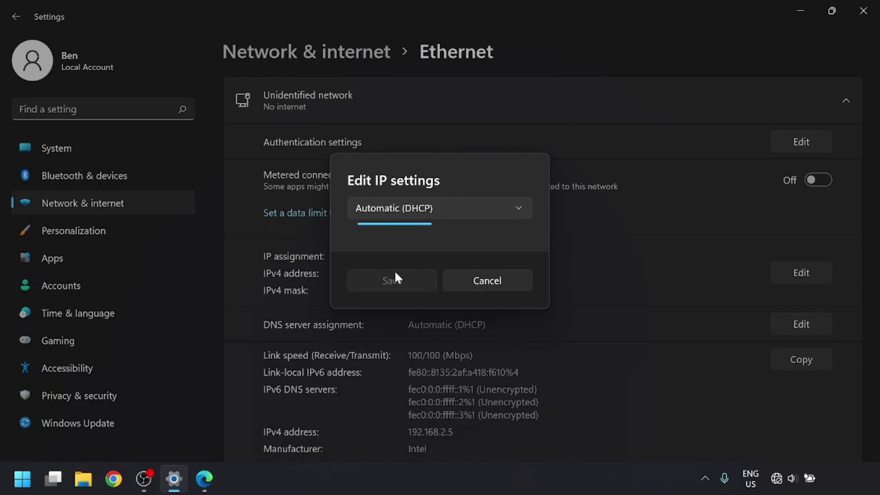
left_click(800, 11)
- Reload the 192.168.1.7 client unit and log in, declining to save the password
left_click(50, 35)
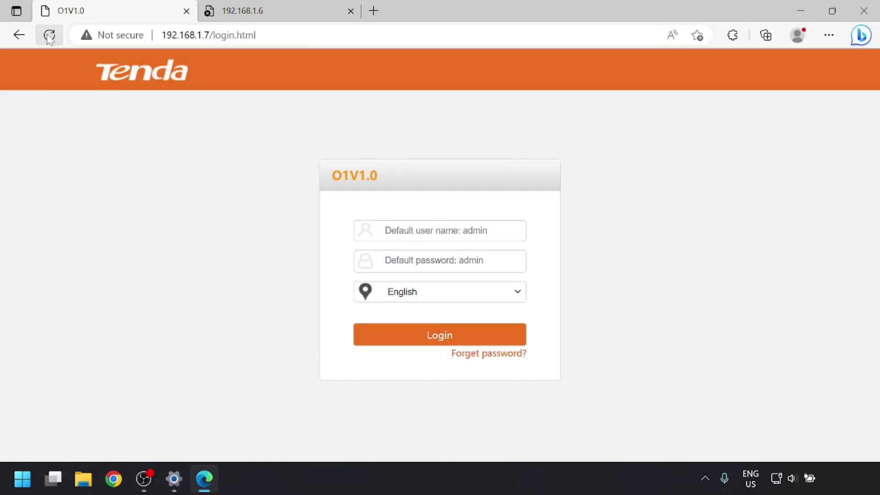
type("admin")
key("Tab")
type("admin")
key("Return")
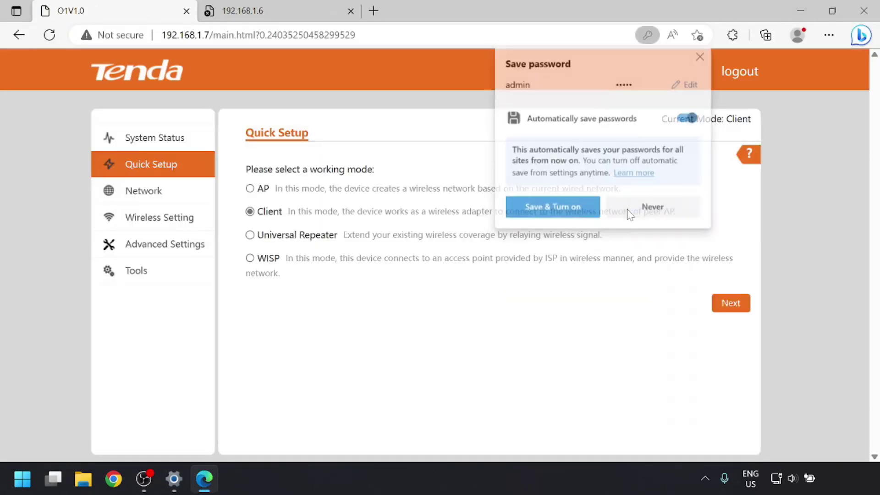
left_click(630, 210)
- Reload the 192.168.1.6 unit's tab, load Google in a new tab, and check network status
left_click(275, 10)
left_click(48, 37)
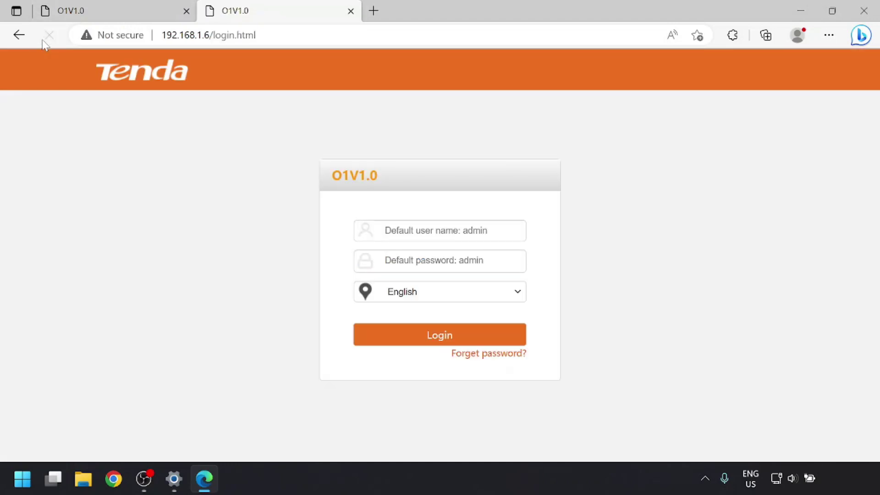
left_click(377, 5)
type("google")
key("Return")
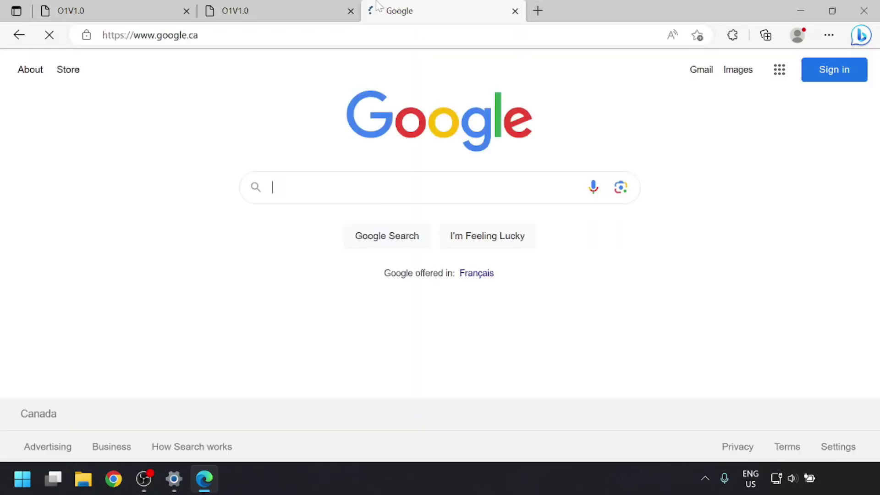
left_click(779, 478)
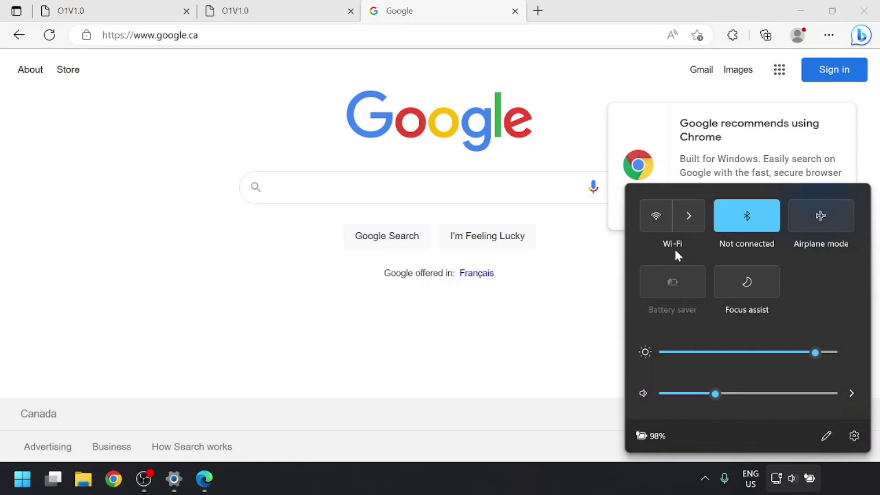
left_click(560, 439)
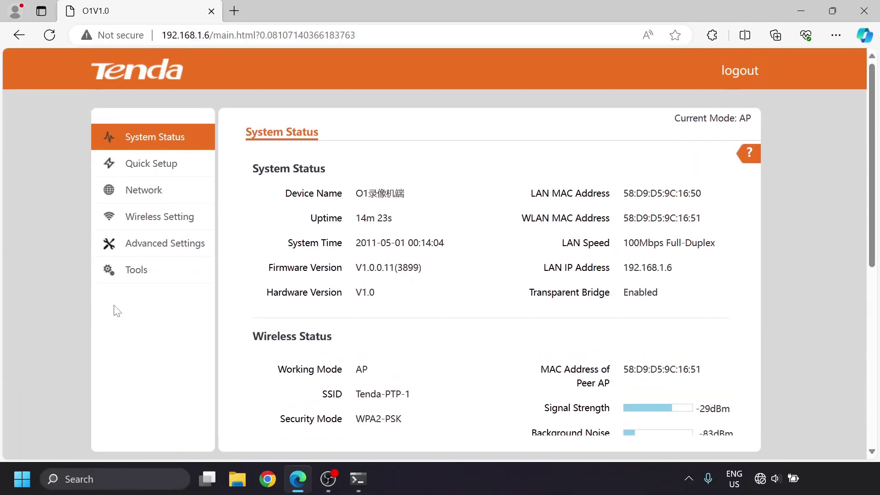
- View the iperf3 result to 192.168.1.31 (58.8 Mbits/sec), then return to the wireless settings
left_click(357, 480)
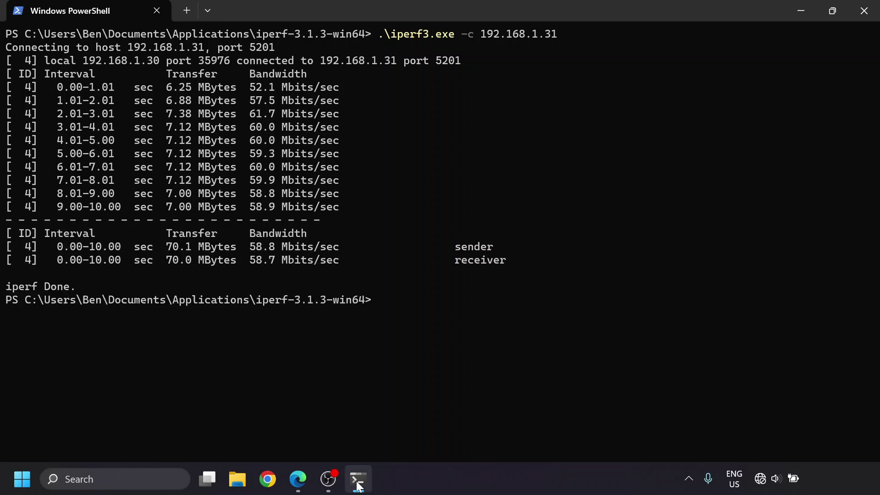
left_click(358, 481)
- Choose 40MHz channel bandwidth in Wireless Settings and save the change
left_click(432, 325)
scroll(450, 330, "down", 3)
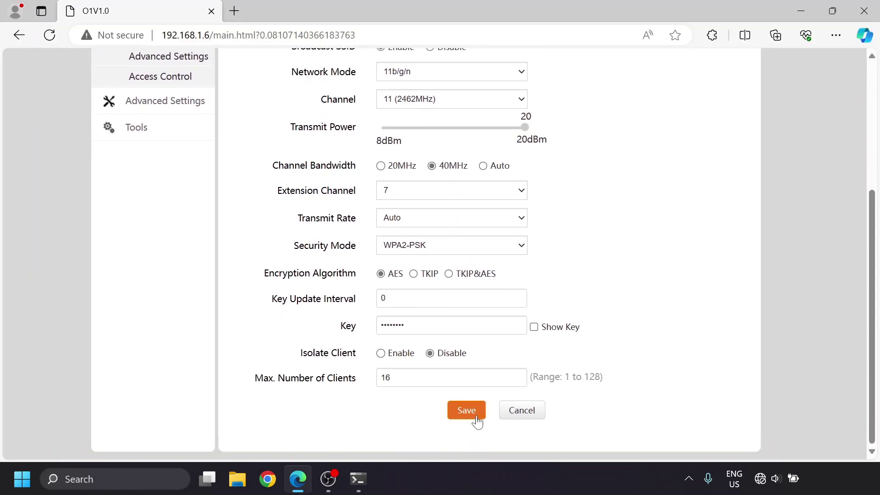
left_click(466, 410)
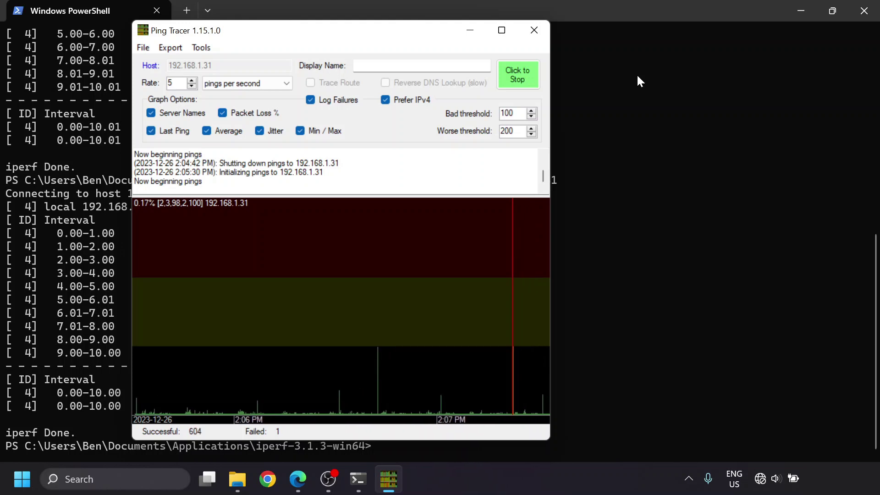
- End the Ping Tracer run to 192.168.1.31 at about 604 successes and 1 failure
left_click(528, 72)
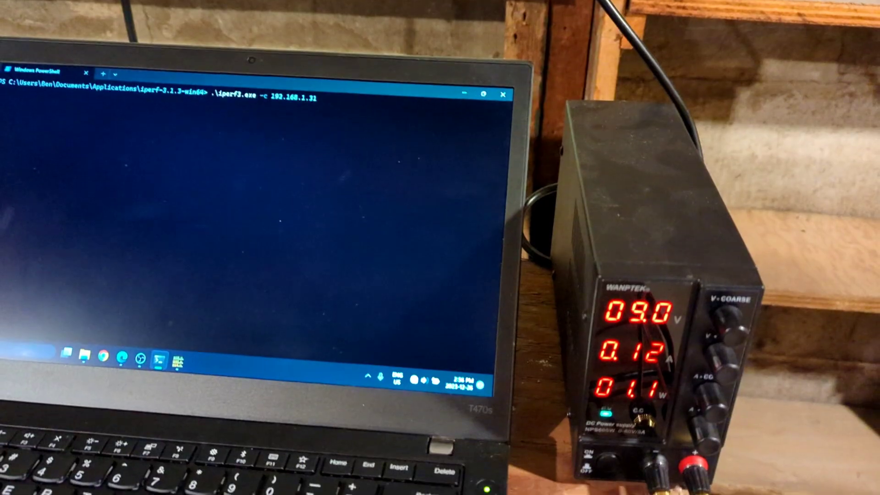
- Rerun iperf3 -c 192.168.1.31 in PowerShell while the supply shows the bridge's power draw
key("Return")
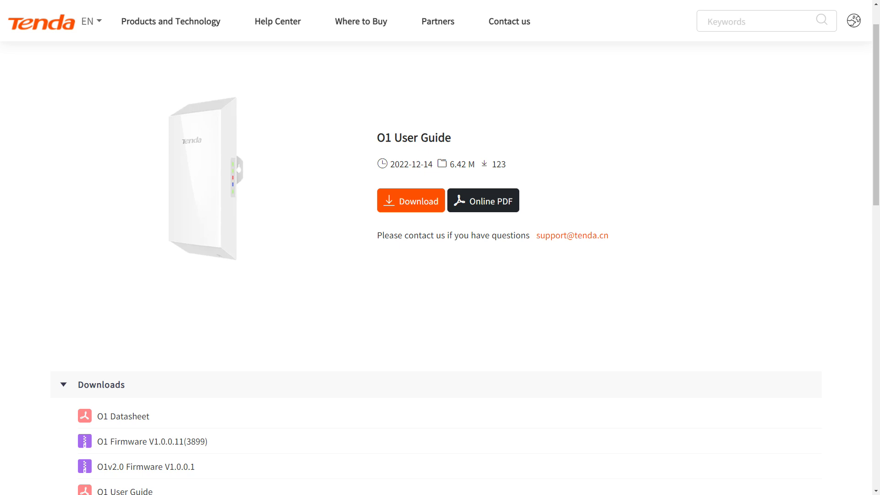
- Scroll the O1 User Guide page down to the Downloads section's file list
scroll(435, 275, "down", 7)
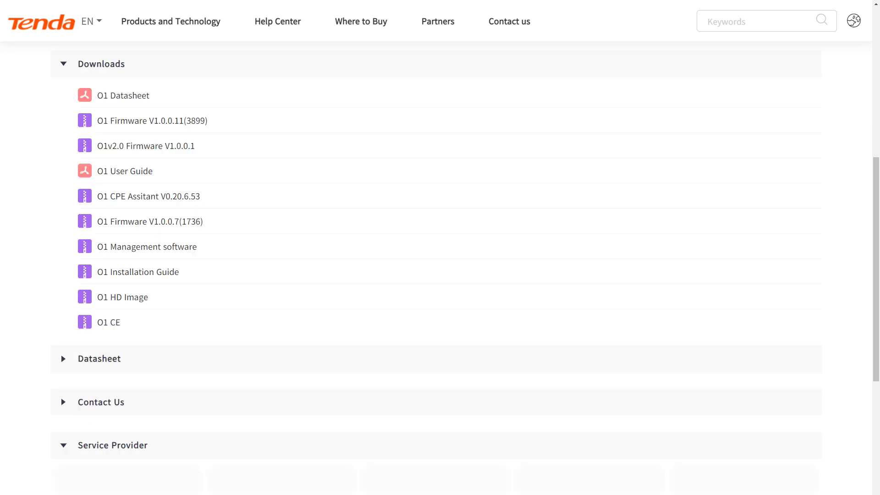